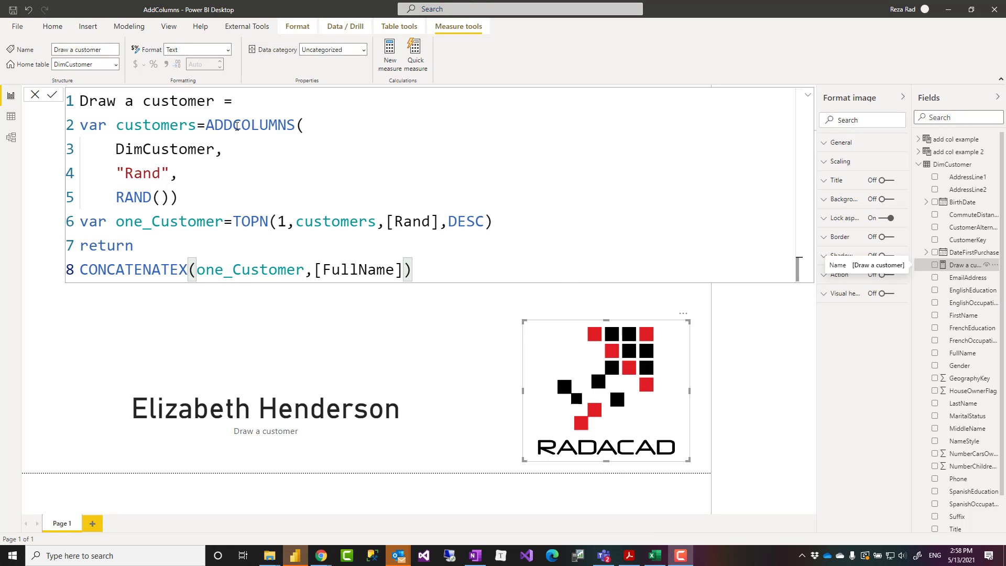
- Highlight ADDCOLUMNS and its matching brackets in the Draw a customer measure, then switch to Data view
double_click(237, 126)
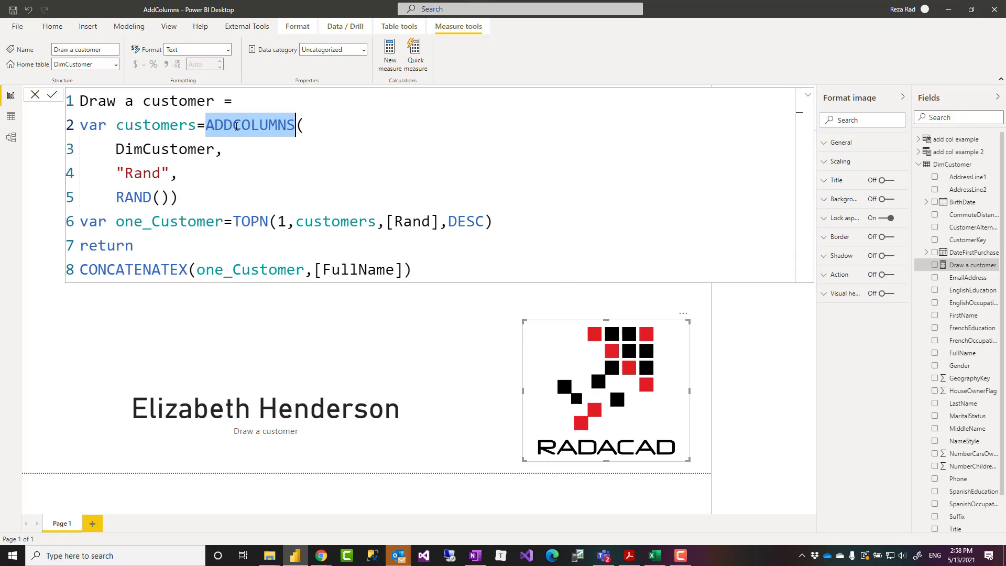
click(245, 153)
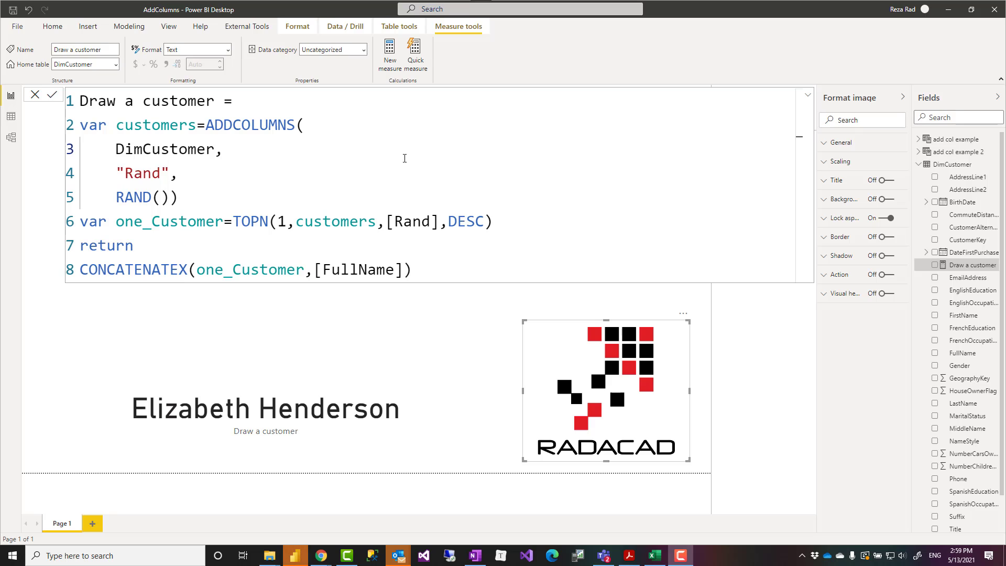
click(309, 127)
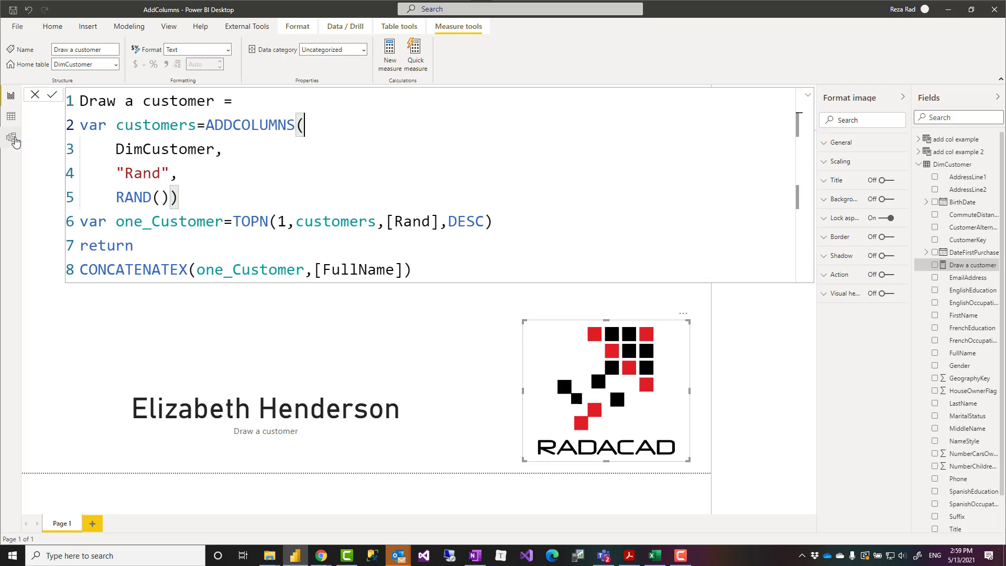
click(11, 115)
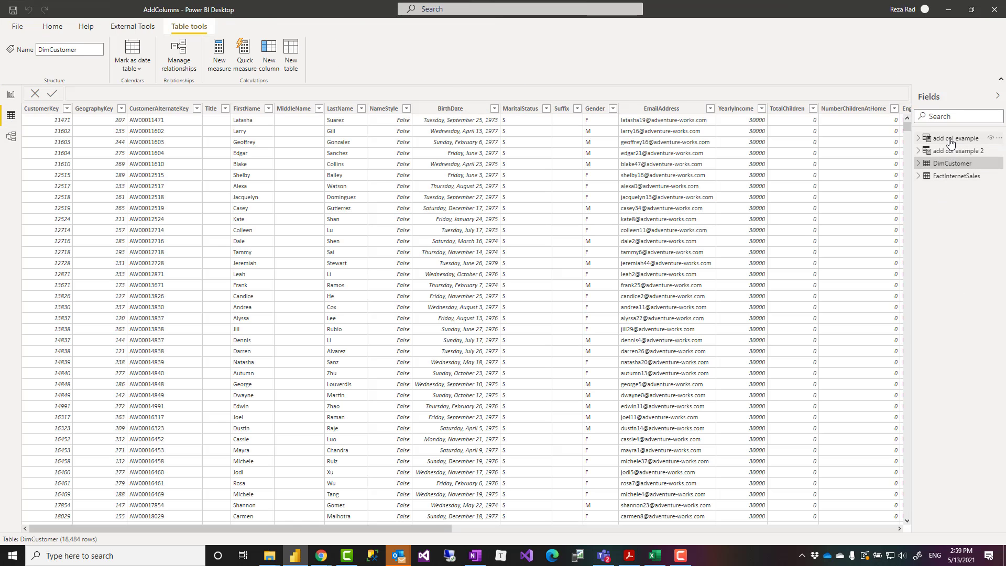
- Open the add col example table and walk through the ADDCOLUMNS DimCustomer and column-name argument hints
click(950, 139)
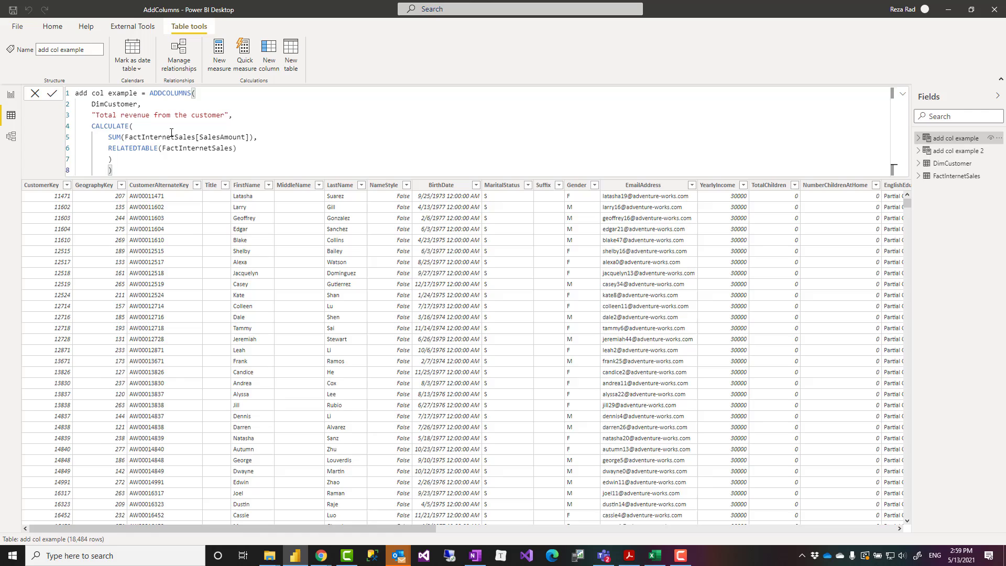
ctrl+scroll(175, 133, up, 5)
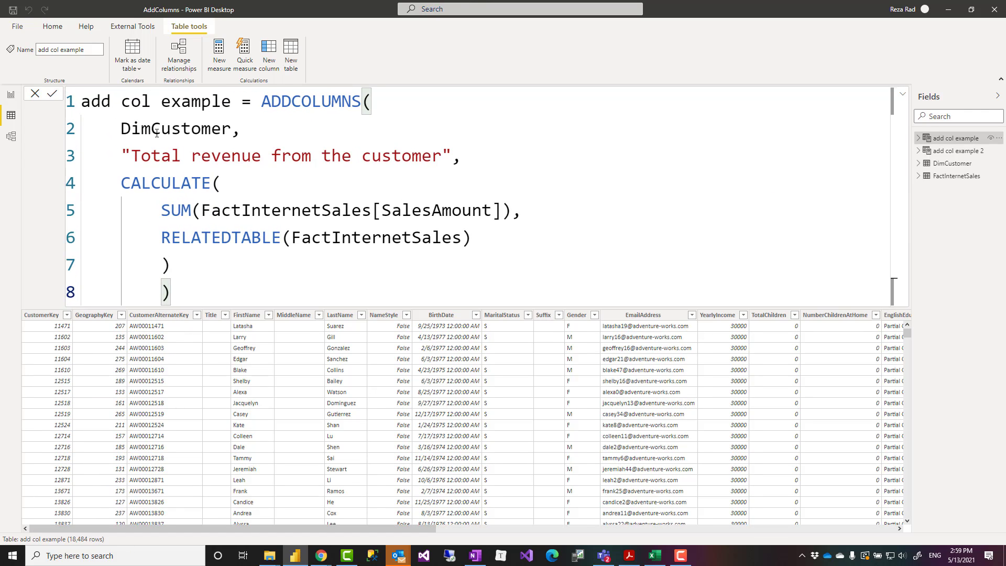
drag(121, 128, 232, 129)
click(386, 104)
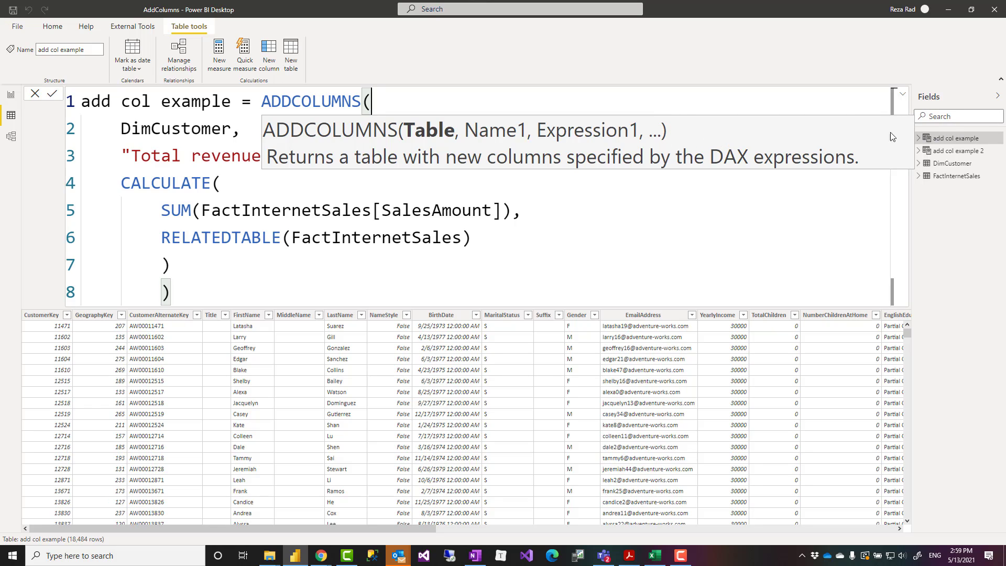
click(542, 213)
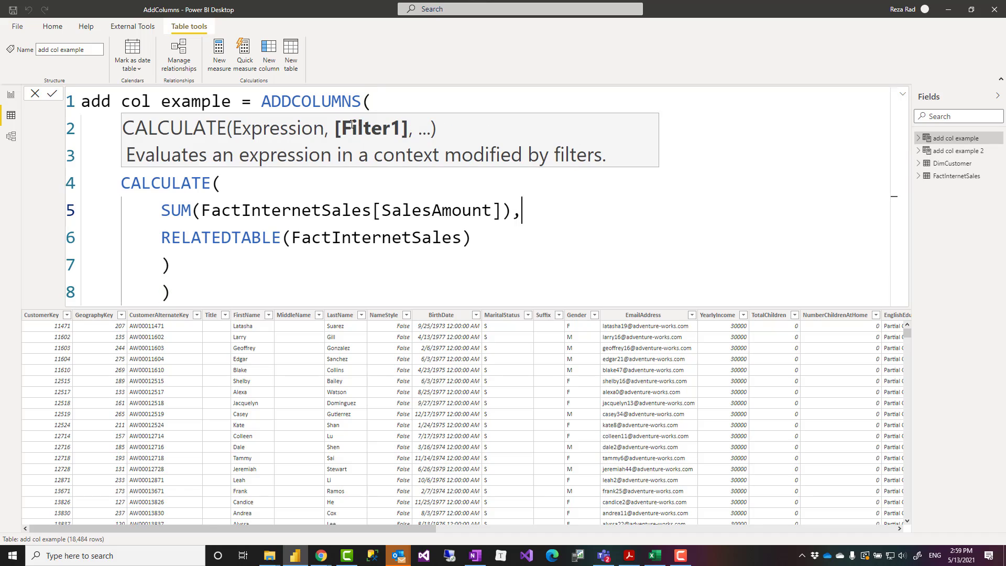
click(370, 101)
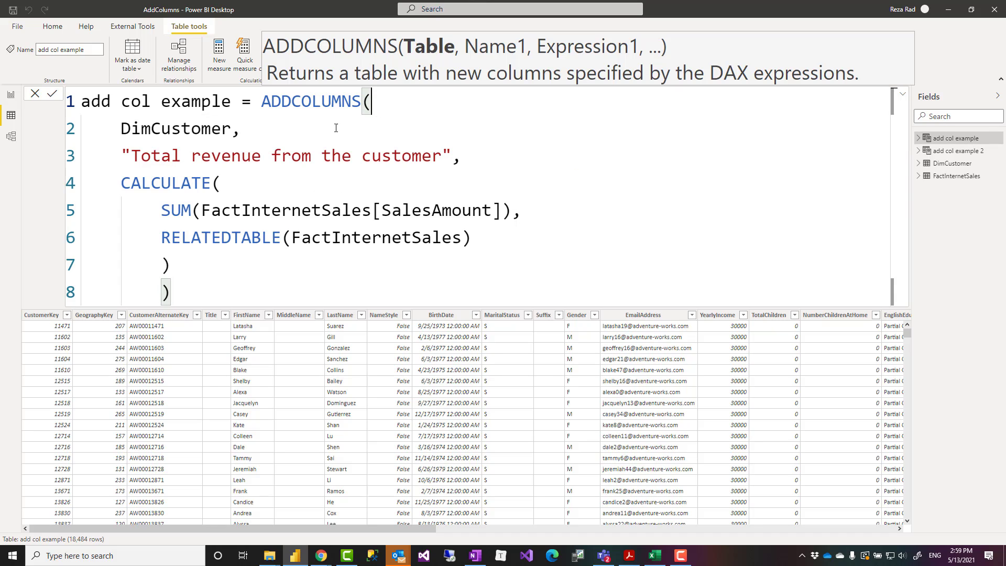
click(331, 125)
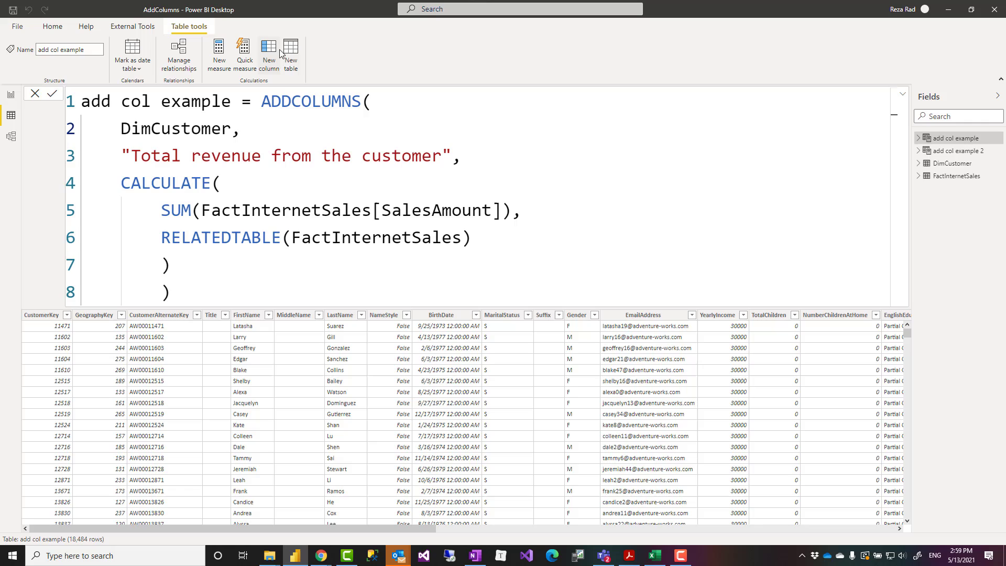
- Highlight the function name, new column name and CALCULATE revenue expression, then scroll to Total revenue from the customer
drag(262, 103, 362, 102)
double_click(163, 132)
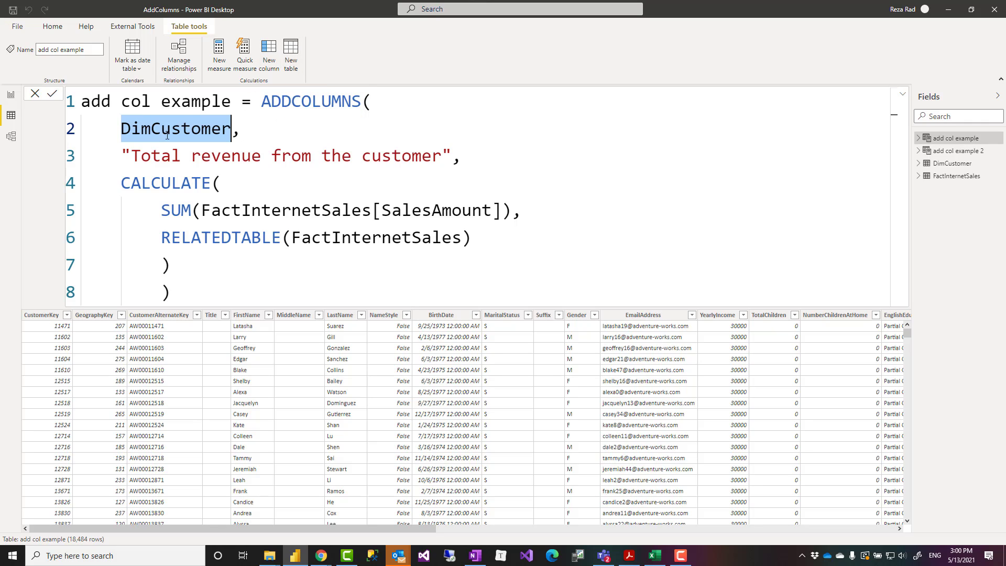
click(255, 133)
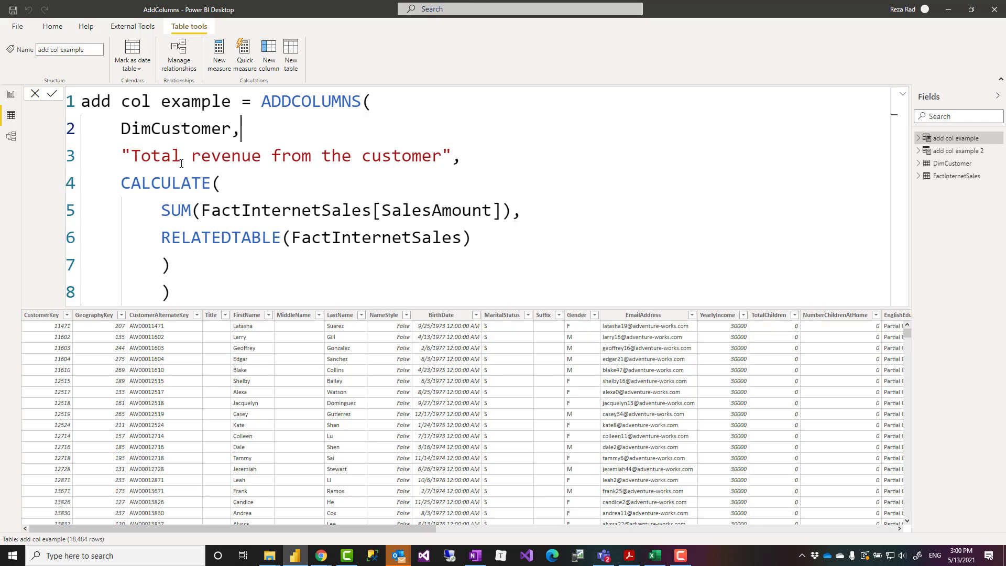
drag(131, 156, 442, 155)
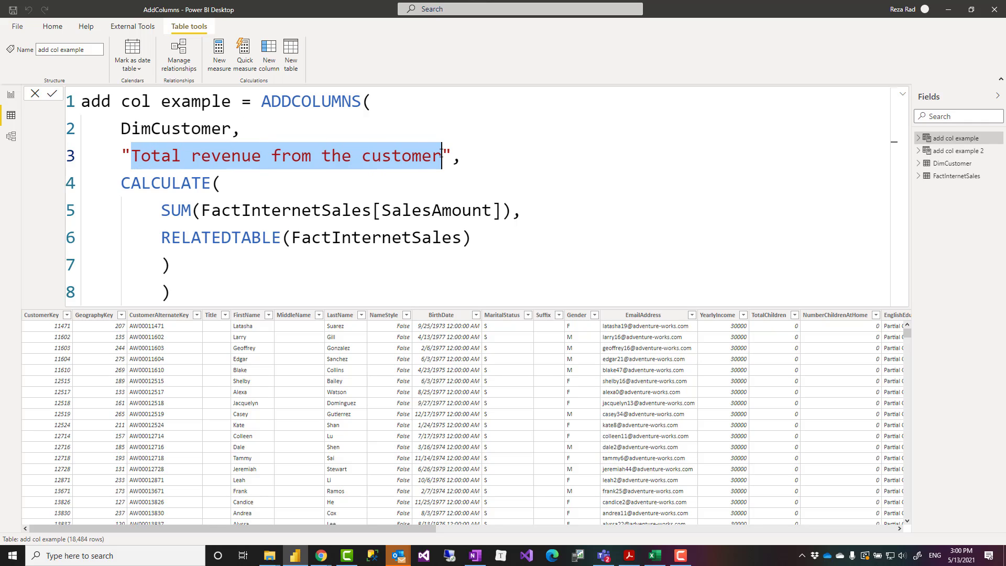
click(227, 209)
drag(121, 183, 188, 271)
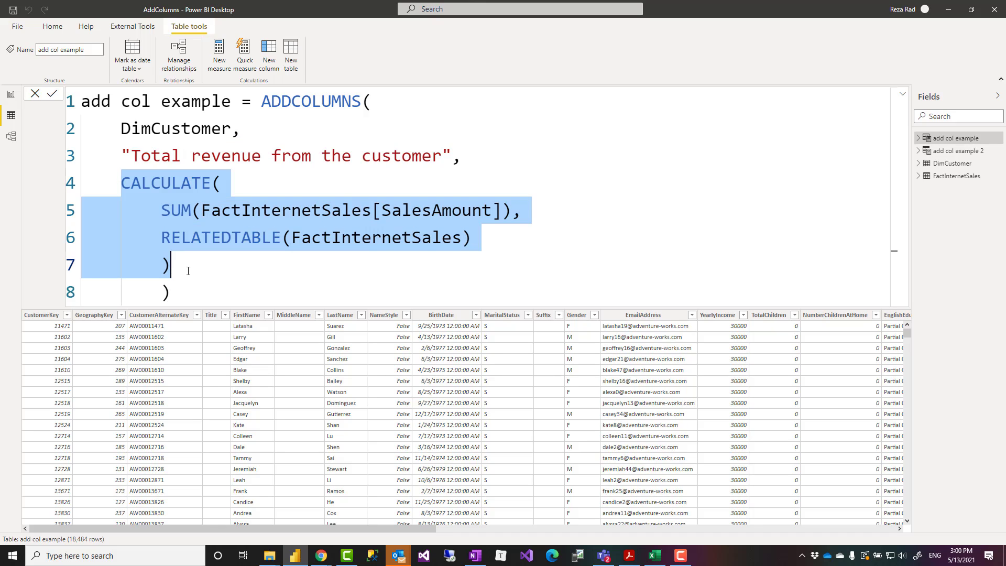
click(182, 269)
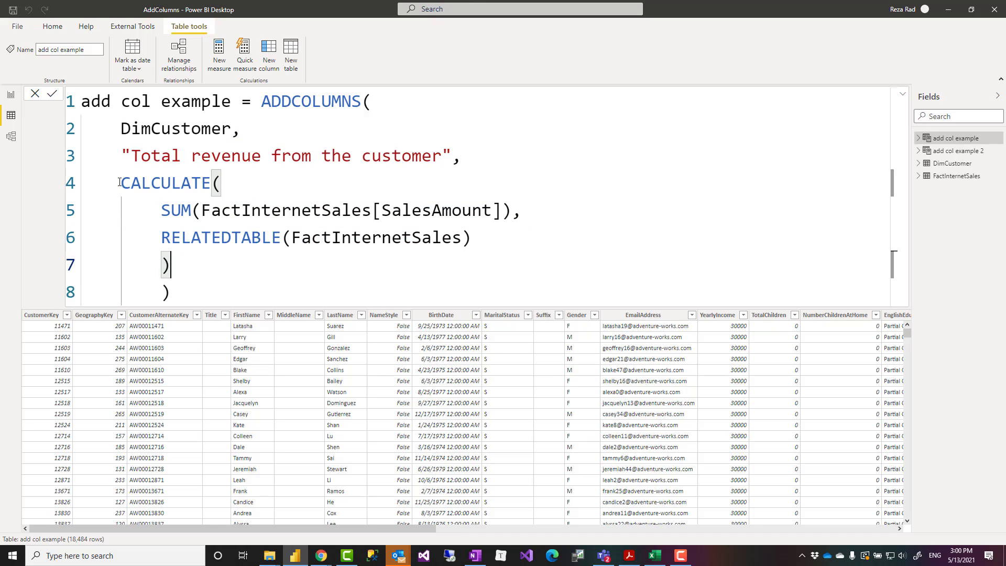
drag(120, 182, 195, 272)
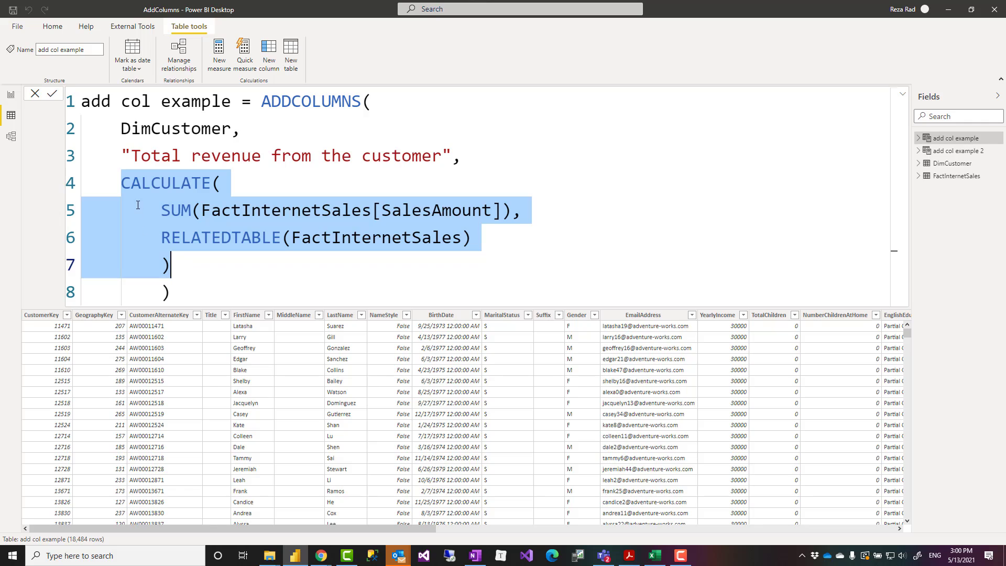
key(Right)
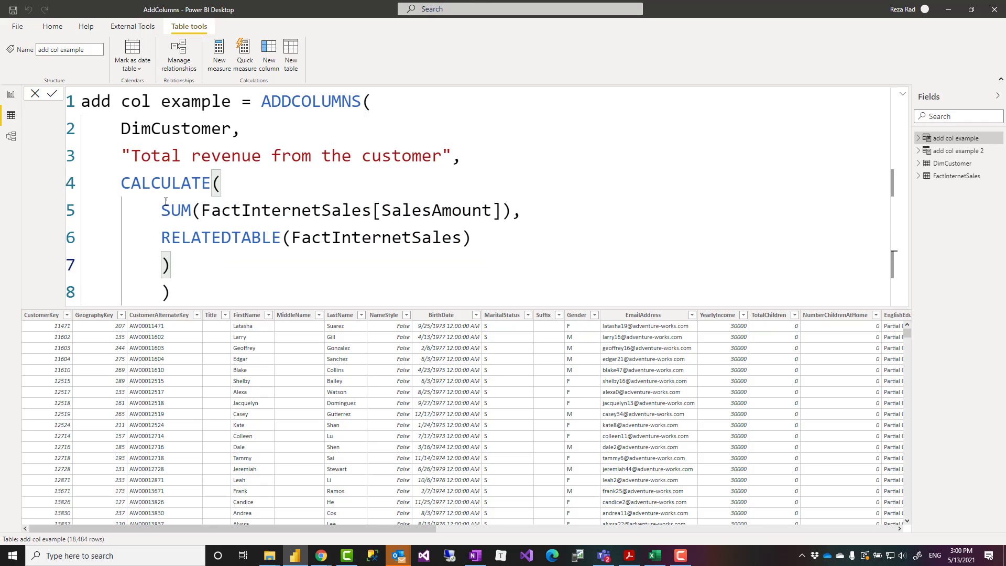
drag(125, 182, 180, 270)
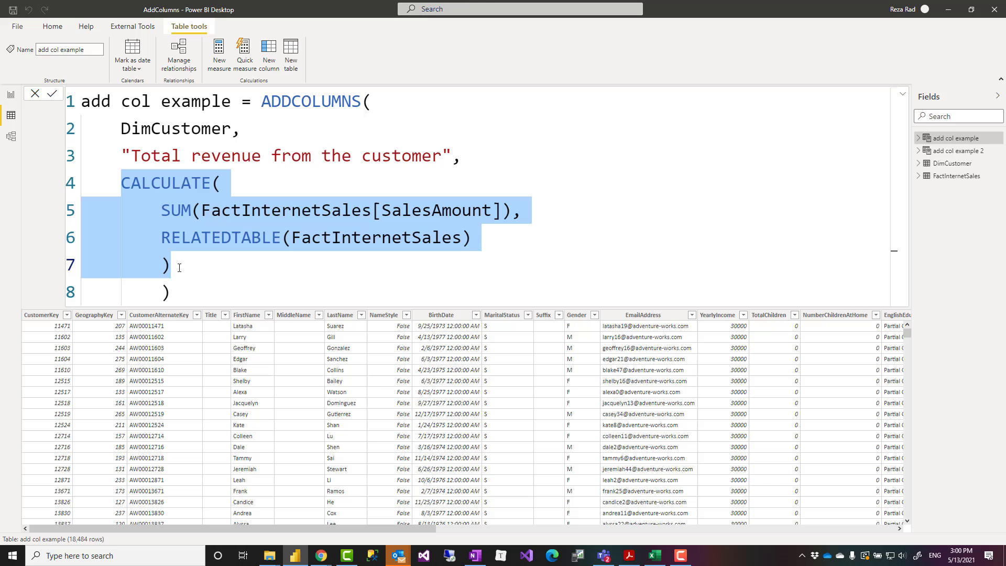
drag(416, 529, 893, 561)
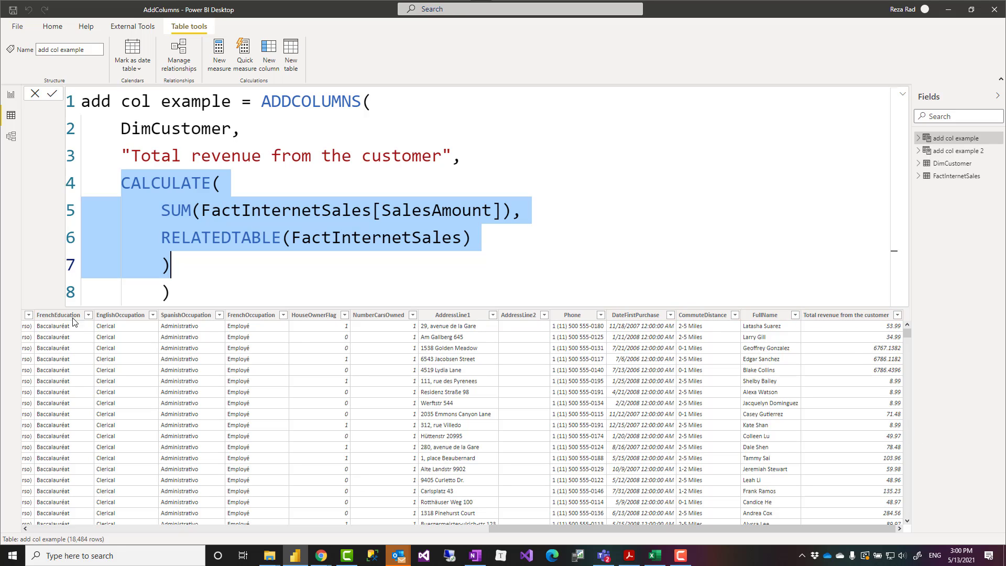
drag(707, 528, 270, 515)
scroll(270, 515, right, 10)
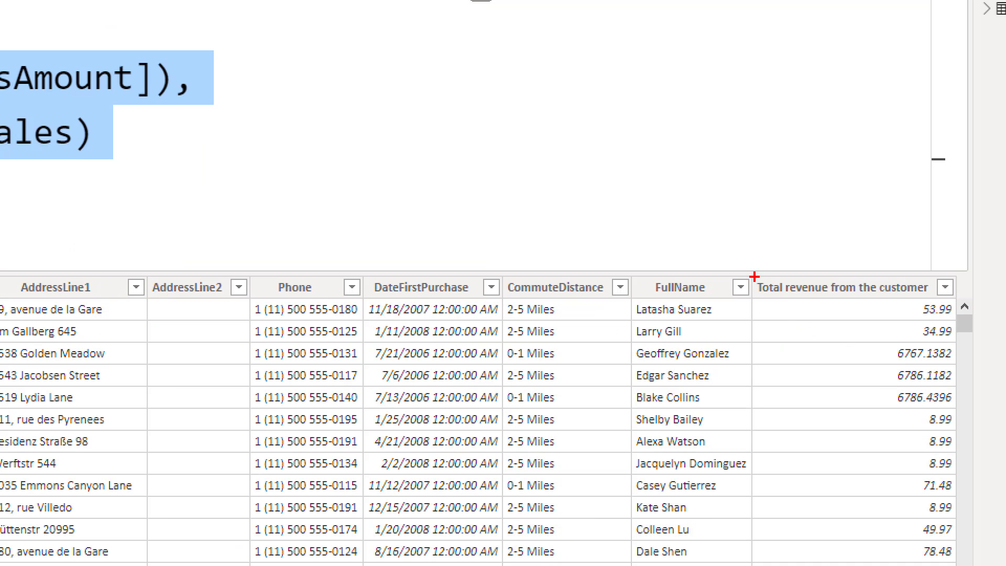
drag(748, 270, 958, 554)
key(Escape)
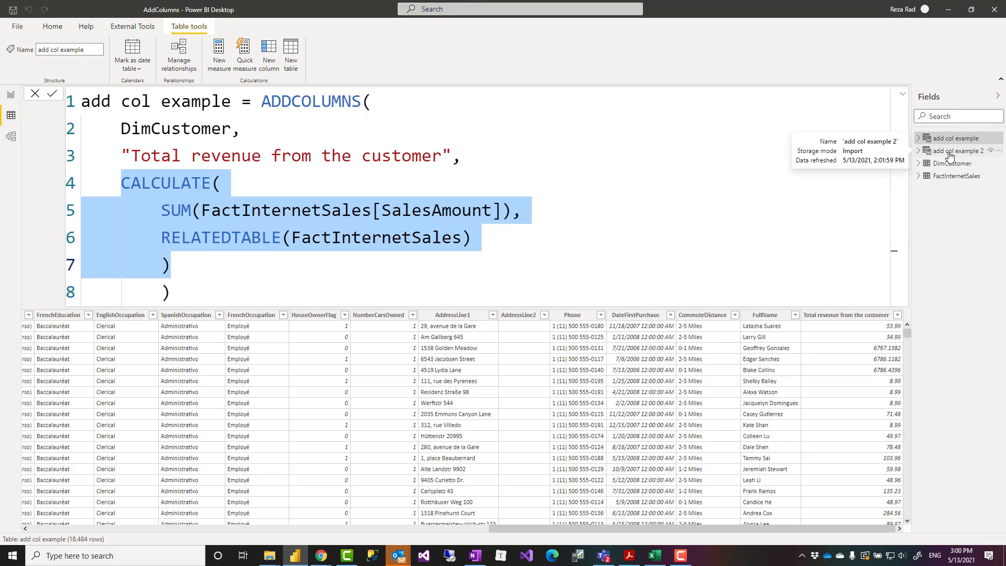
- Open add col example 2 and point out its ADDCOLUMNS function and DimCustomer base table
click(950, 152)
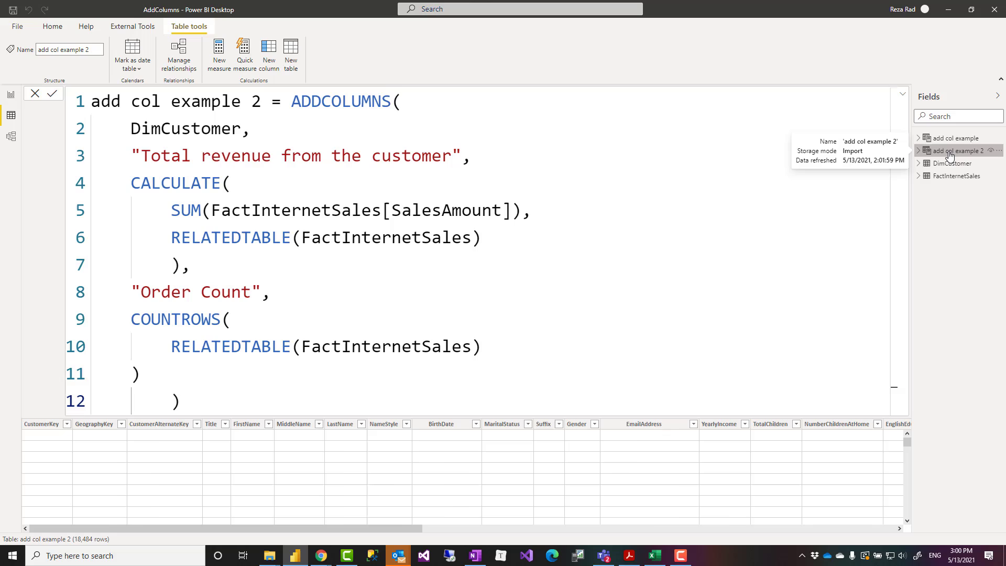
double_click(307, 104)
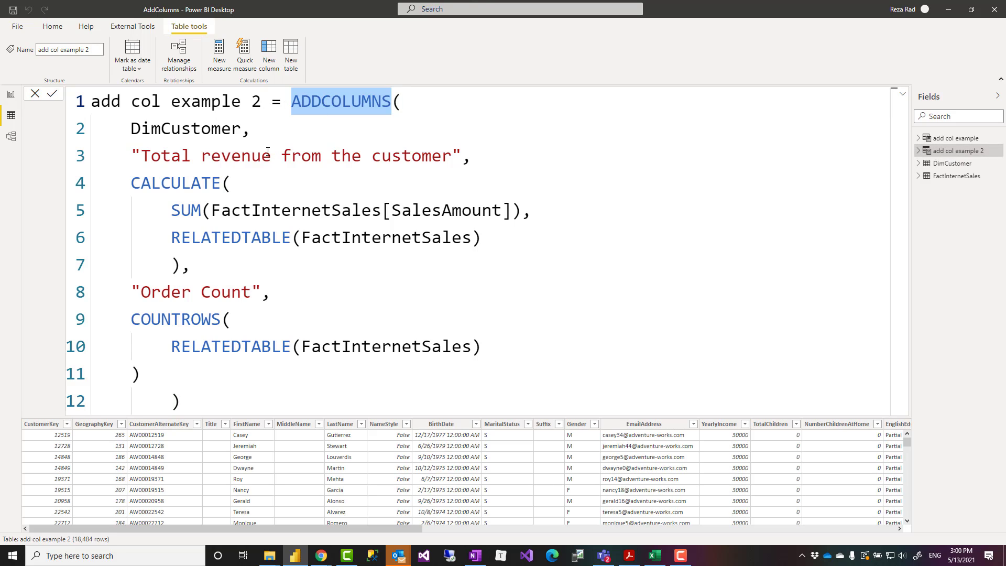
double_click(167, 133)
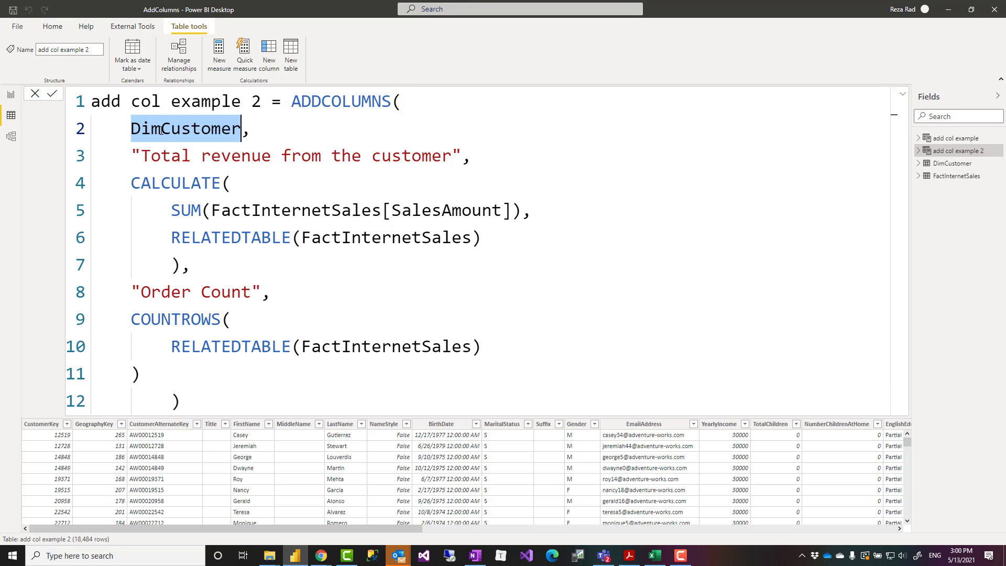
double_click(320, 103)
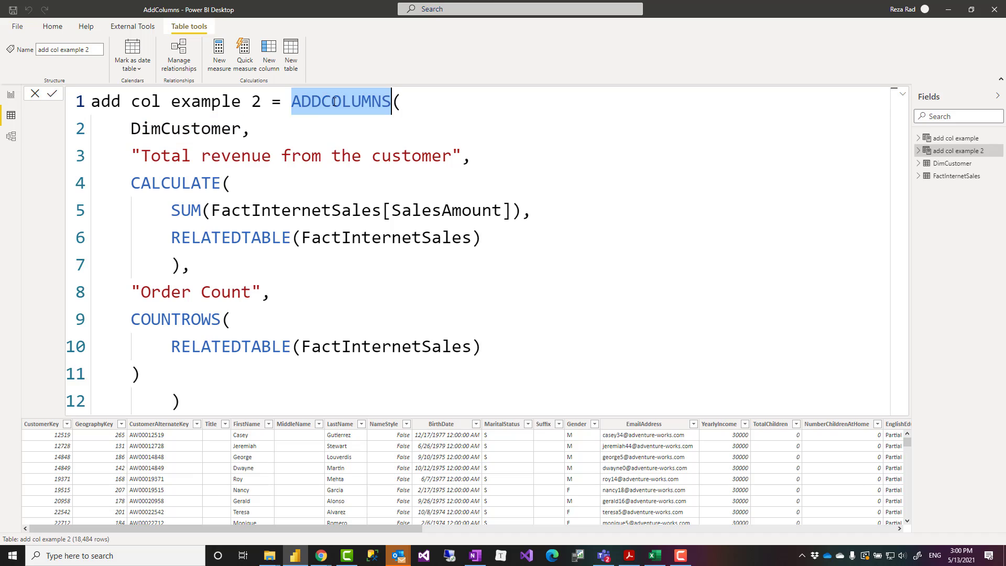
double_click(157, 131)
- Highlight the total revenue definition, the Order Count name and its COUNTROWS expression
drag(133, 153, 193, 265)
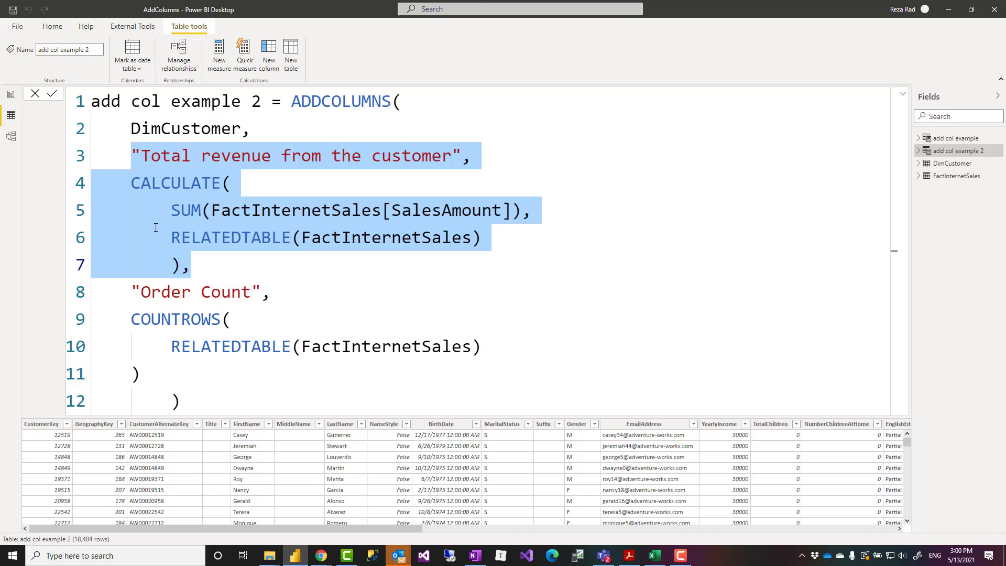
drag(141, 293, 250, 292)
drag(131, 320, 191, 375)
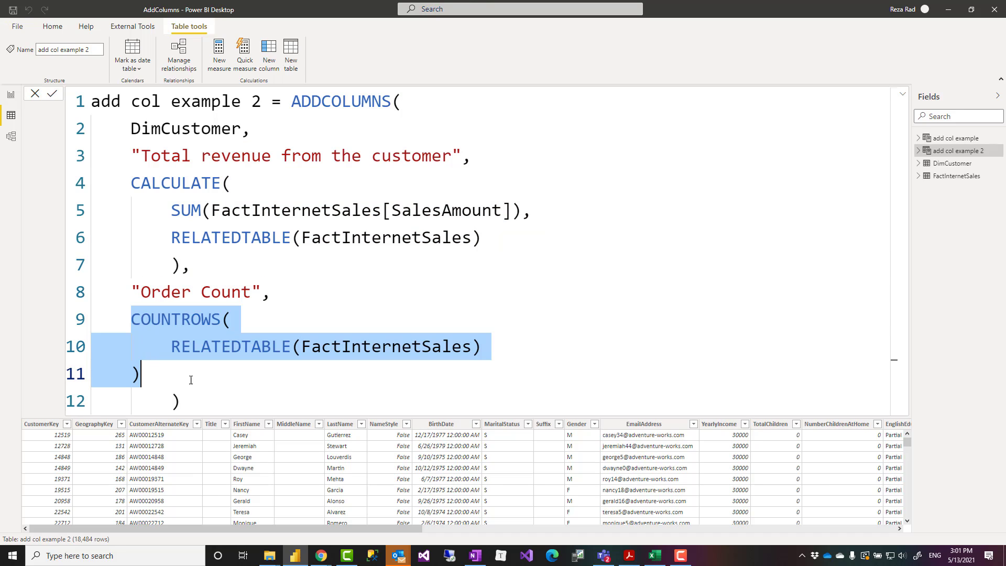
- Scroll the grid to the new revenue and Order Count columns, then return to Report view
click(884, 530)
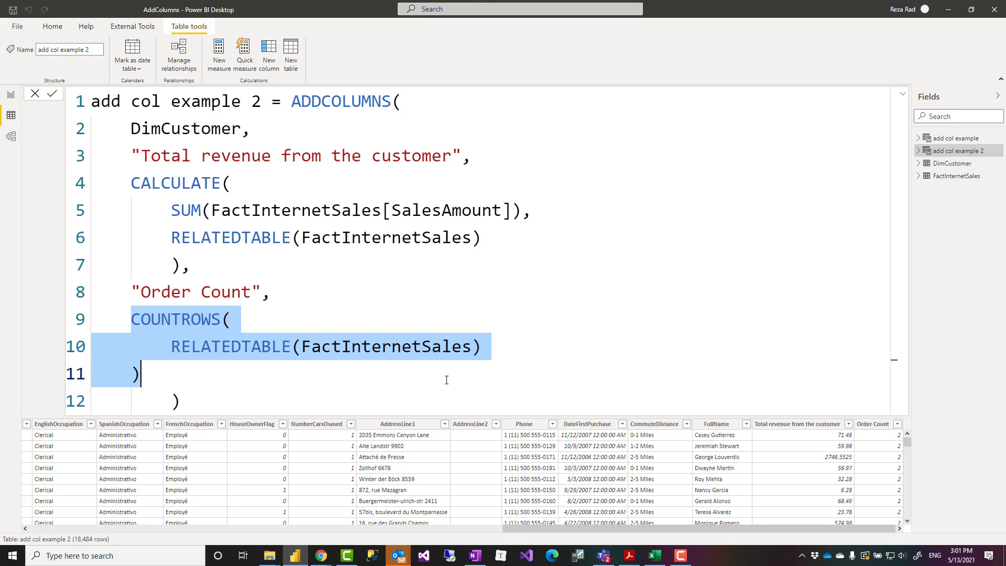
click(280, 299)
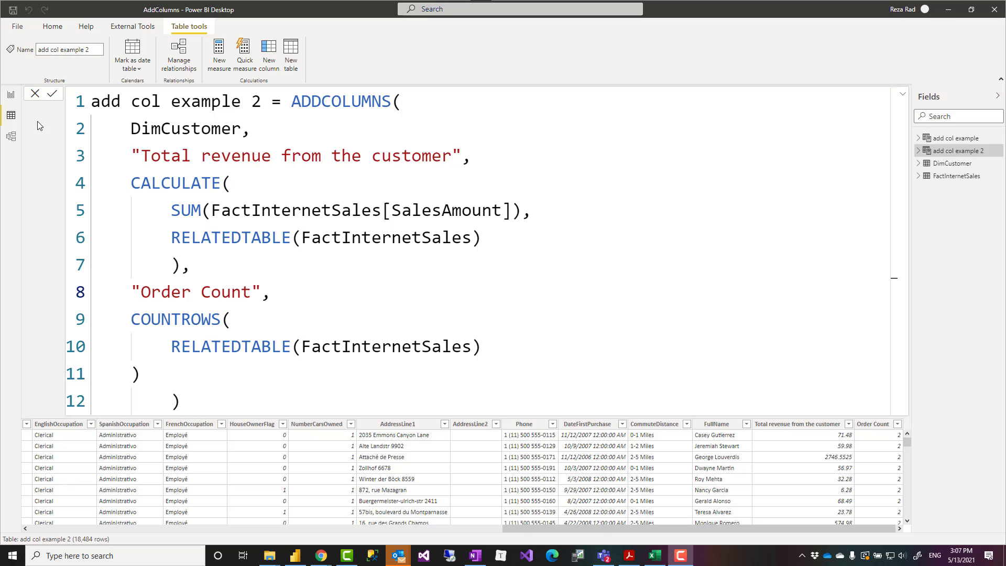
click(10, 95)
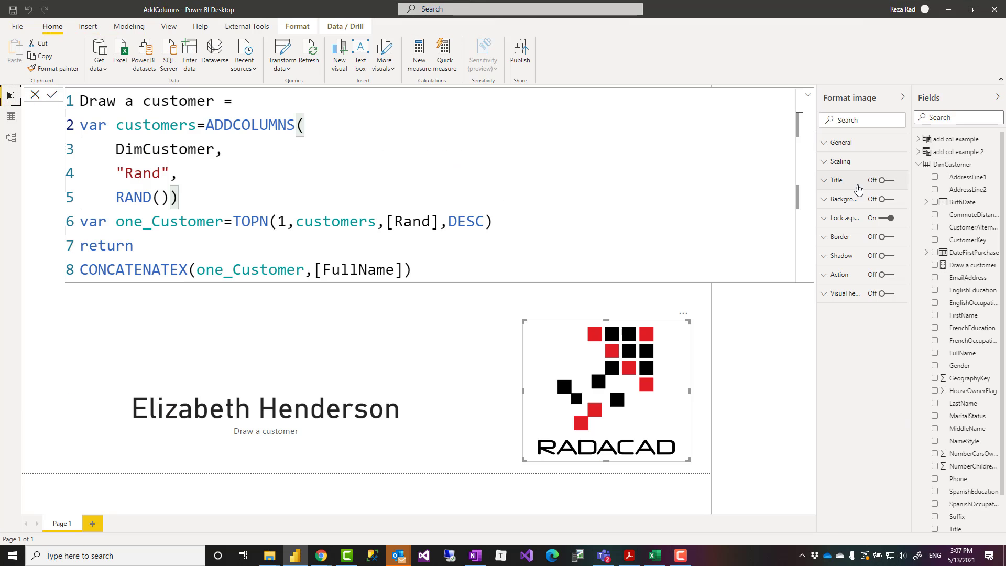
click(11, 116)
click(944, 169)
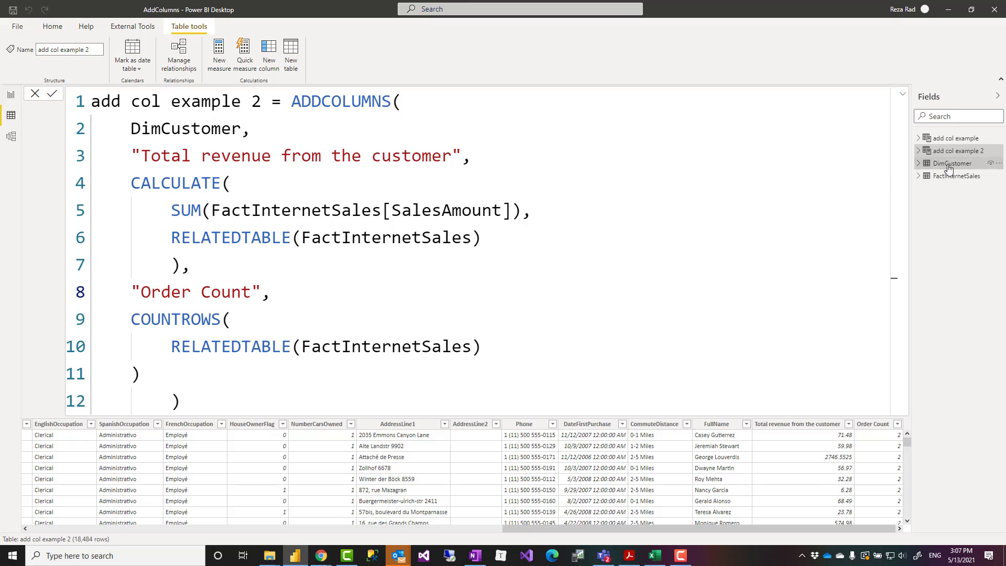
scroll(187, 225, down, 8)
scroll(187, 225, down, 20)
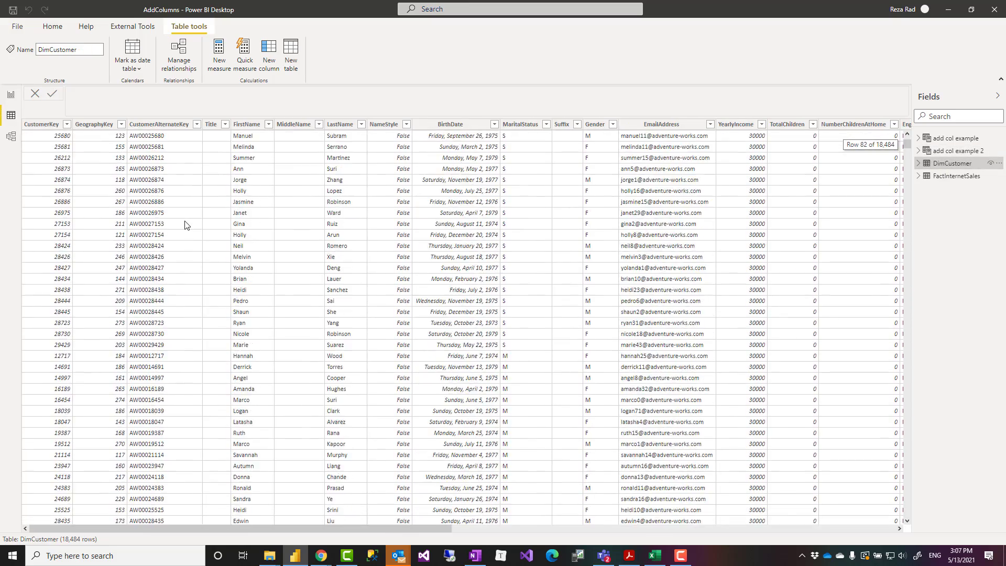
scroll(187, 225, down, 20)
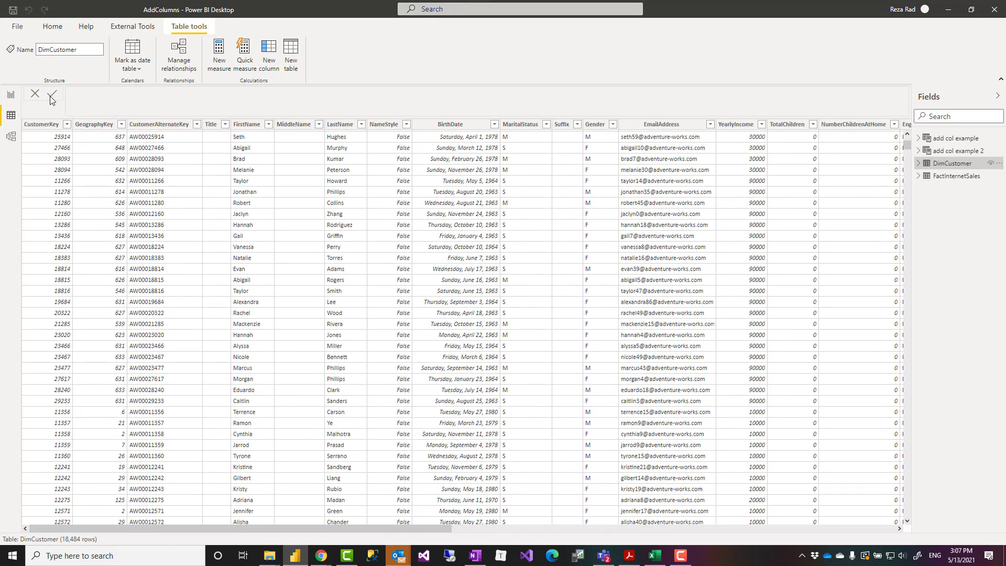
click(10, 96)
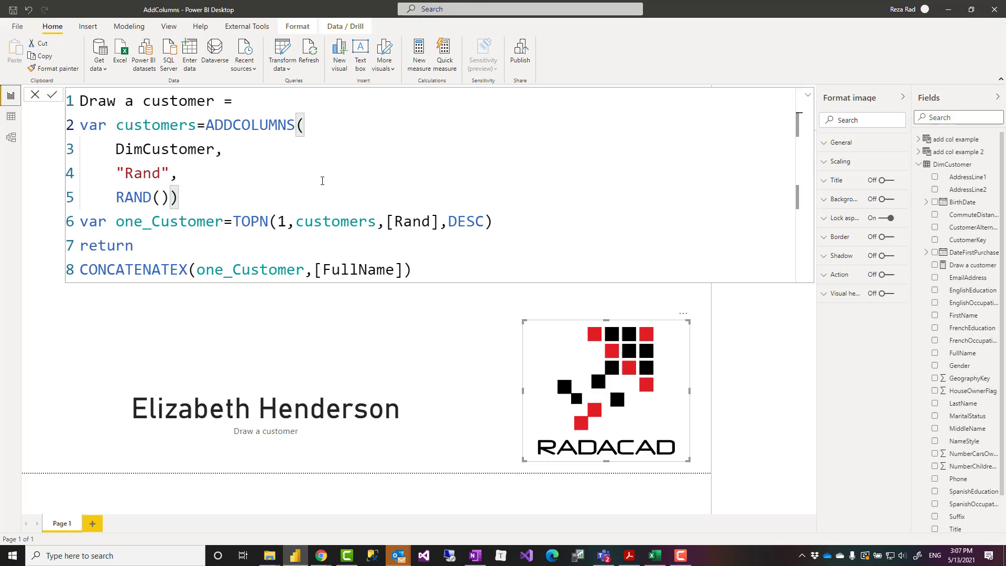
scroll(315, 180, up, 2)
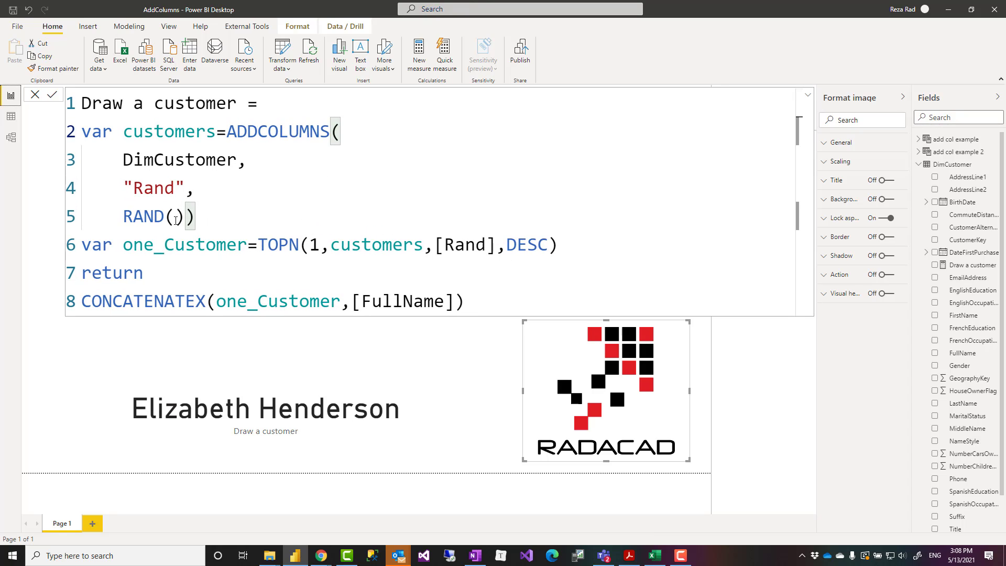
key(Home)
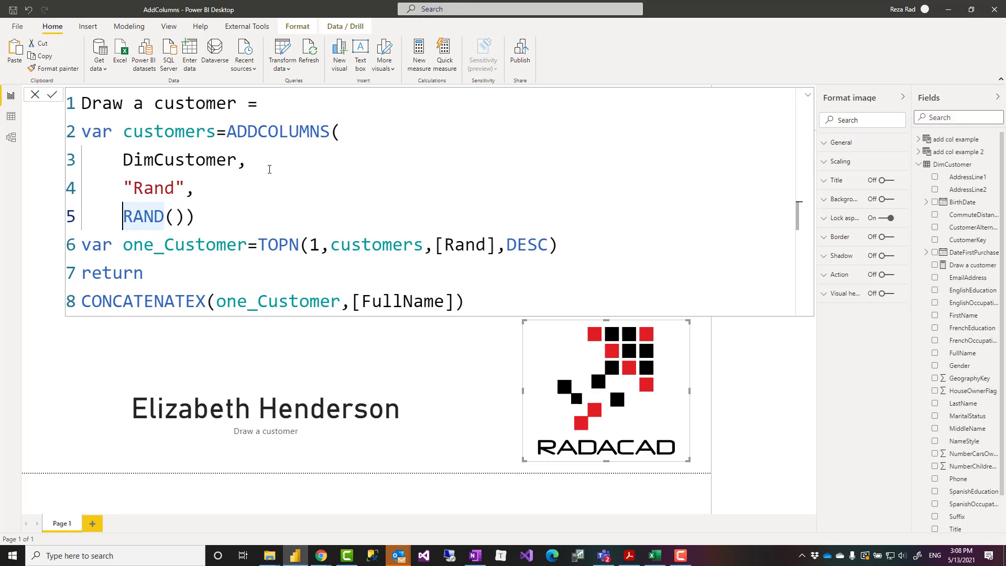
drag(227, 131, 163, 226)
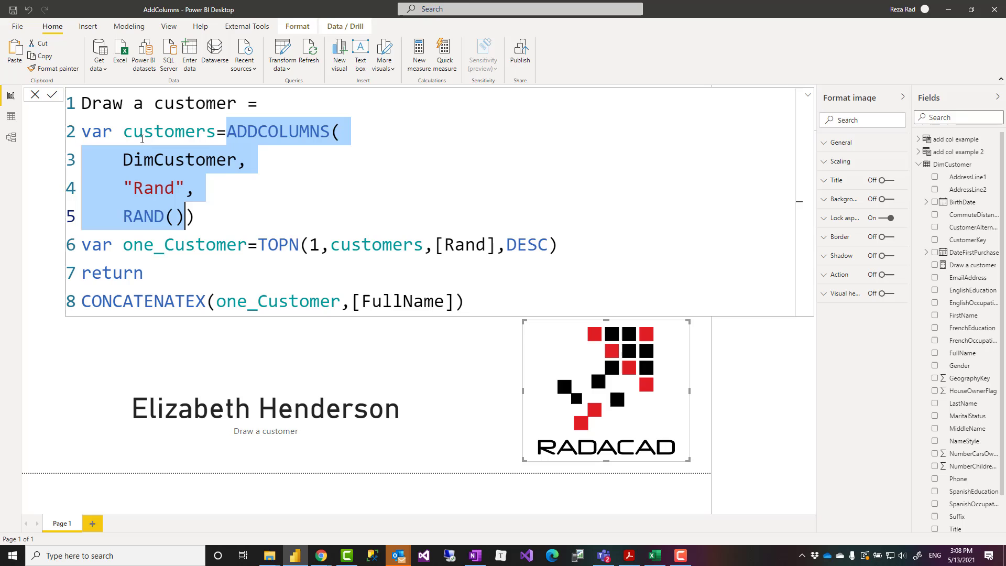
click(240, 231)
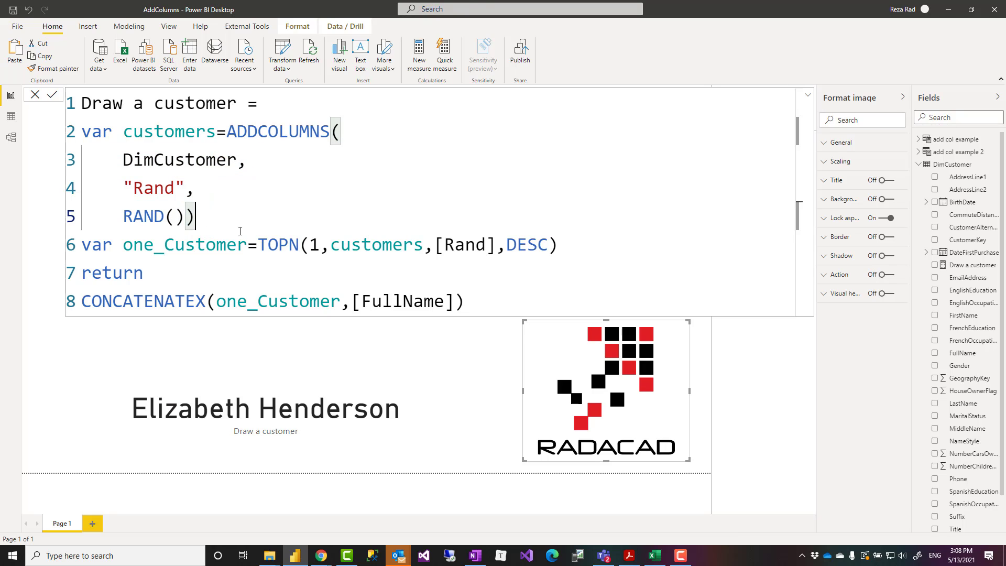
double_click(161, 131)
double_click(381, 244)
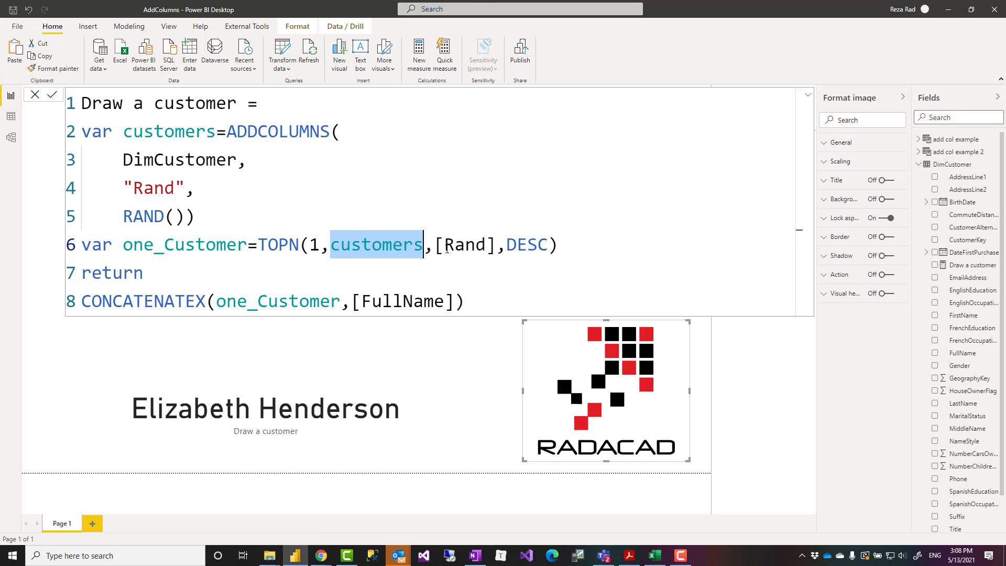
drag(444, 247, 486, 247)
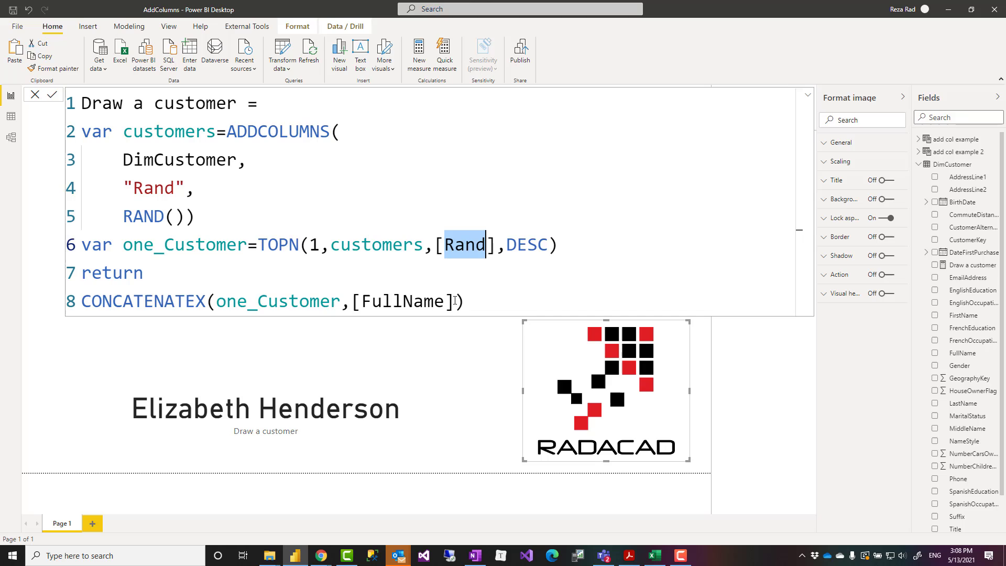
drag(455, 301, 356, 303)
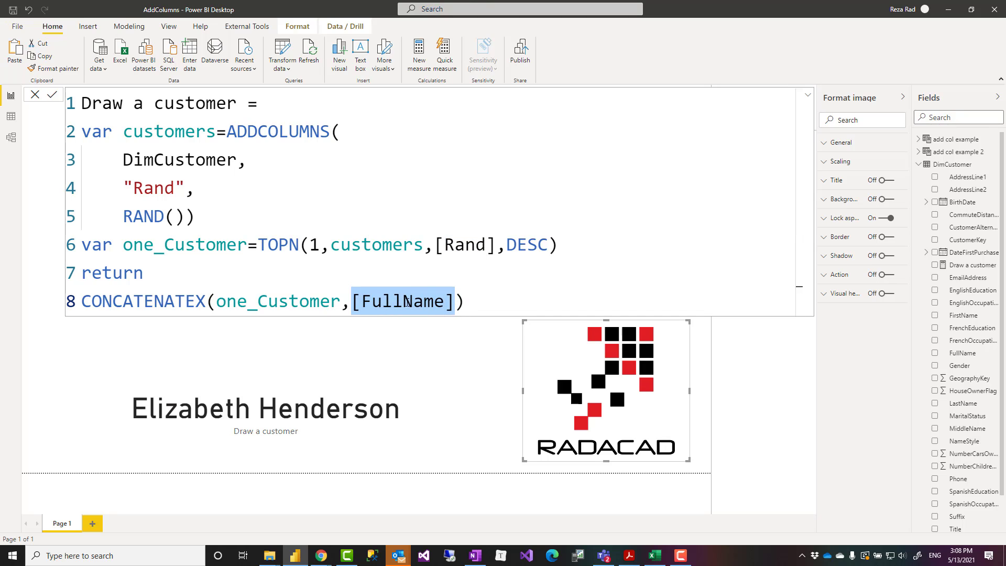
click(479, 302)
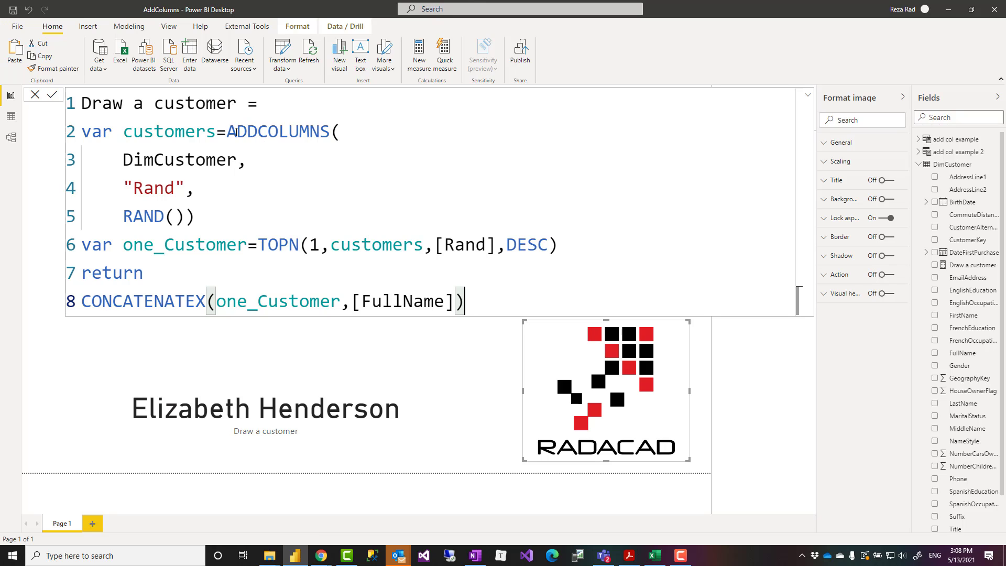
drag(227, 131, 330, 134)
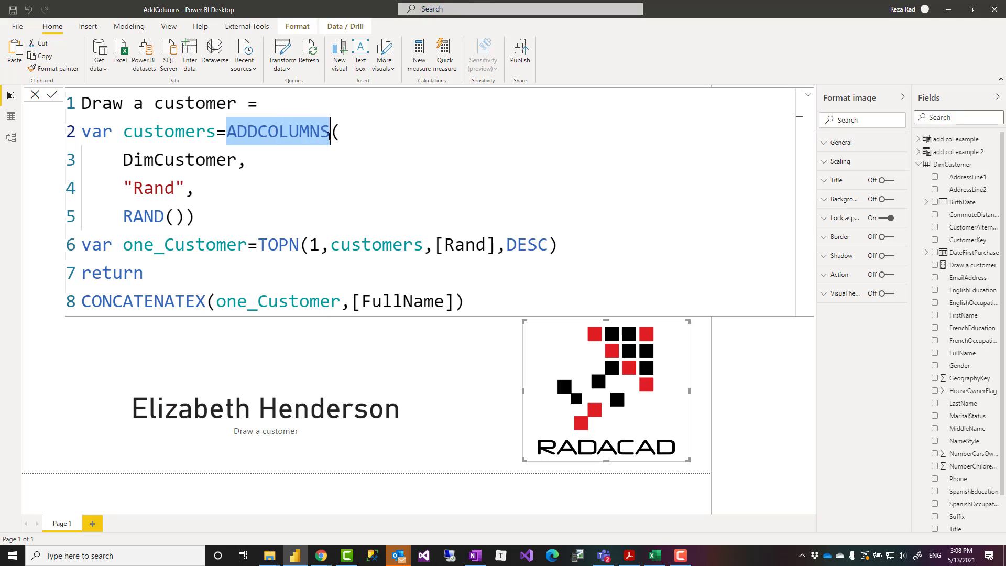